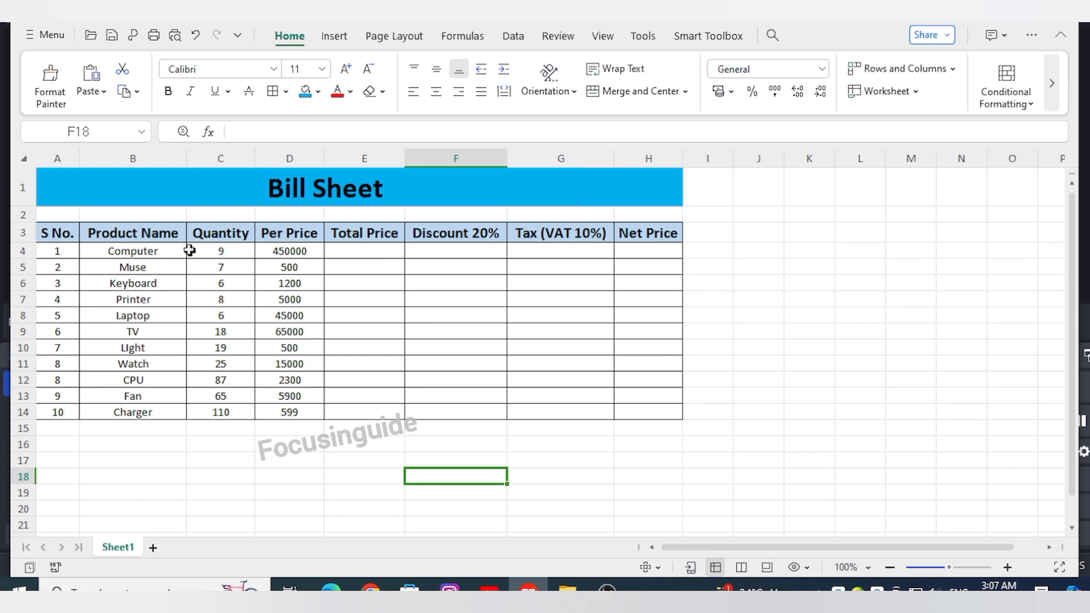
- Review the first row's product, quantity, per price and the empty calculation cells
left_click(157, 248)
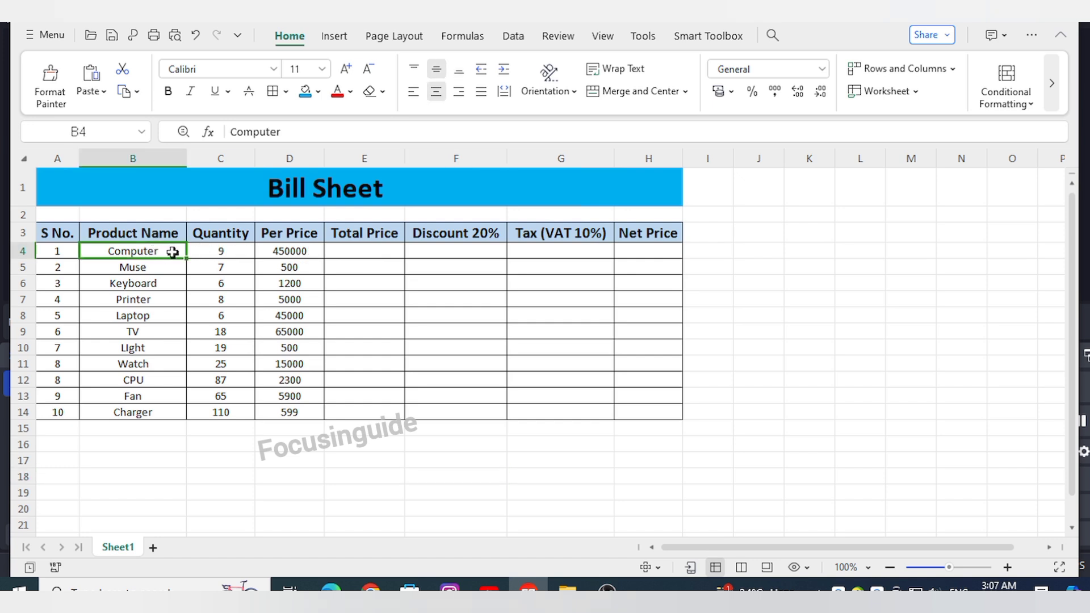
left_click(216, 247)
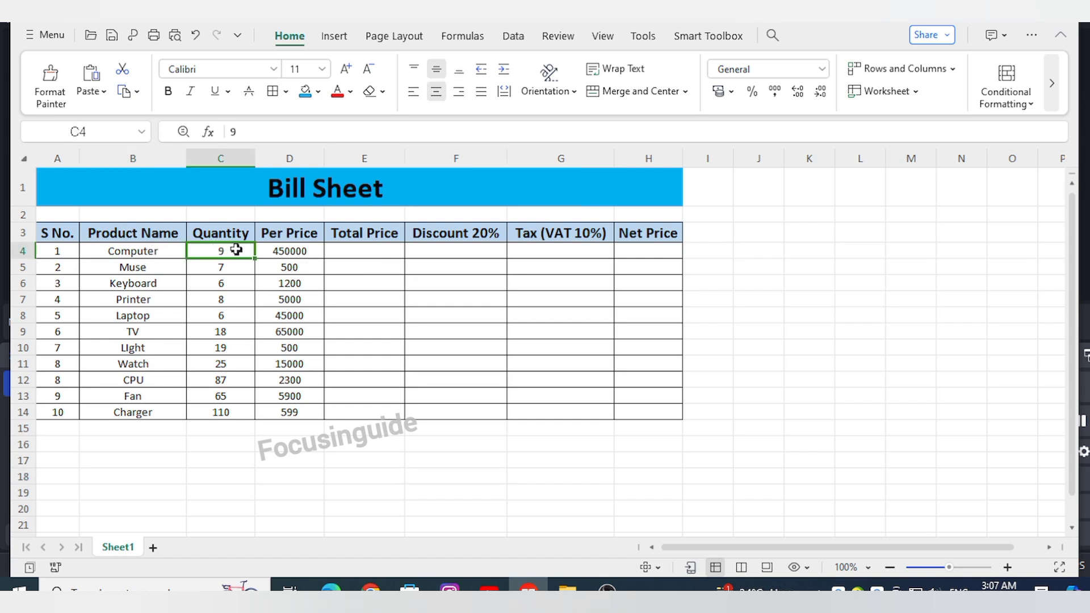
left_click(279, 251)
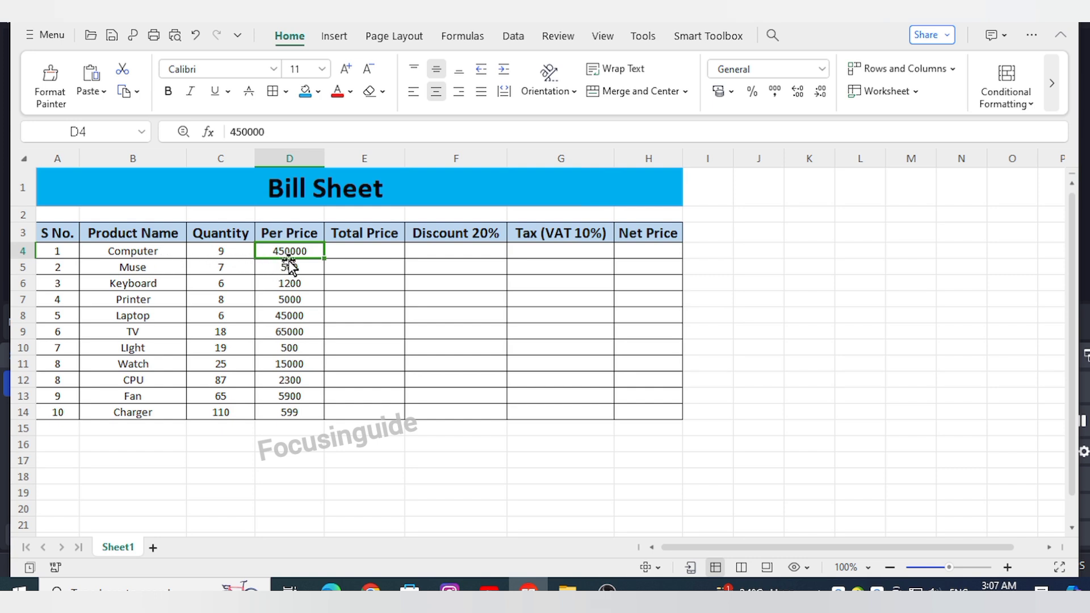
left_click(346, 255)
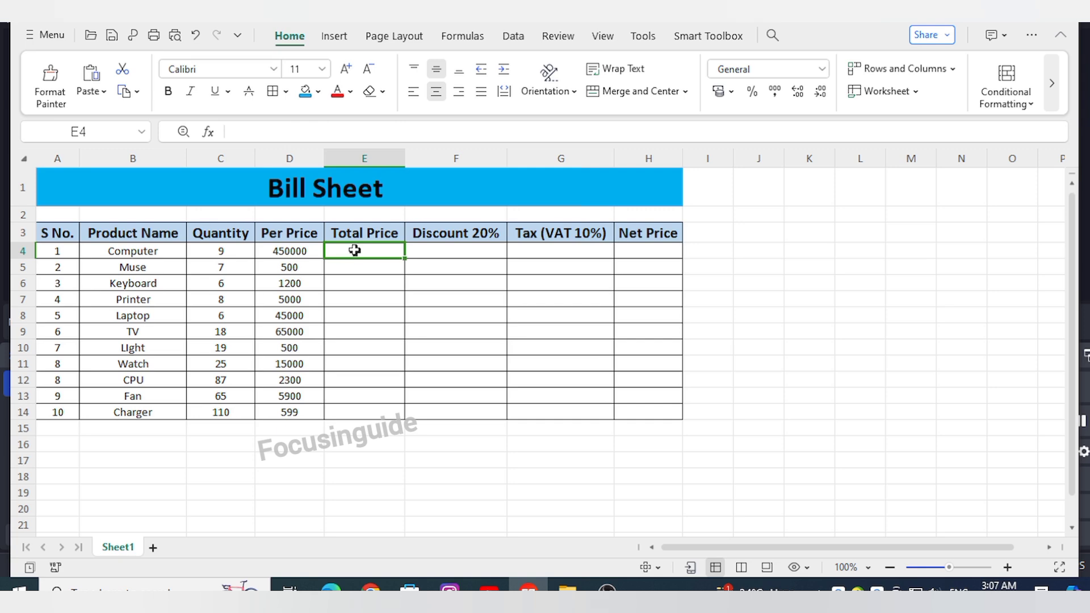
left_click(436, 249)
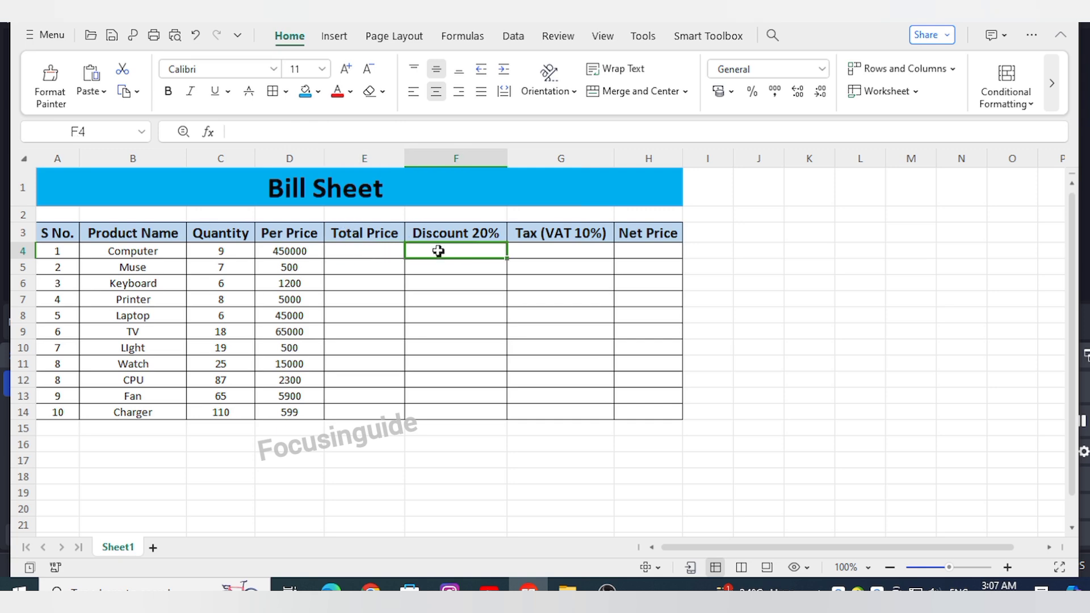
left_click(527, 252)
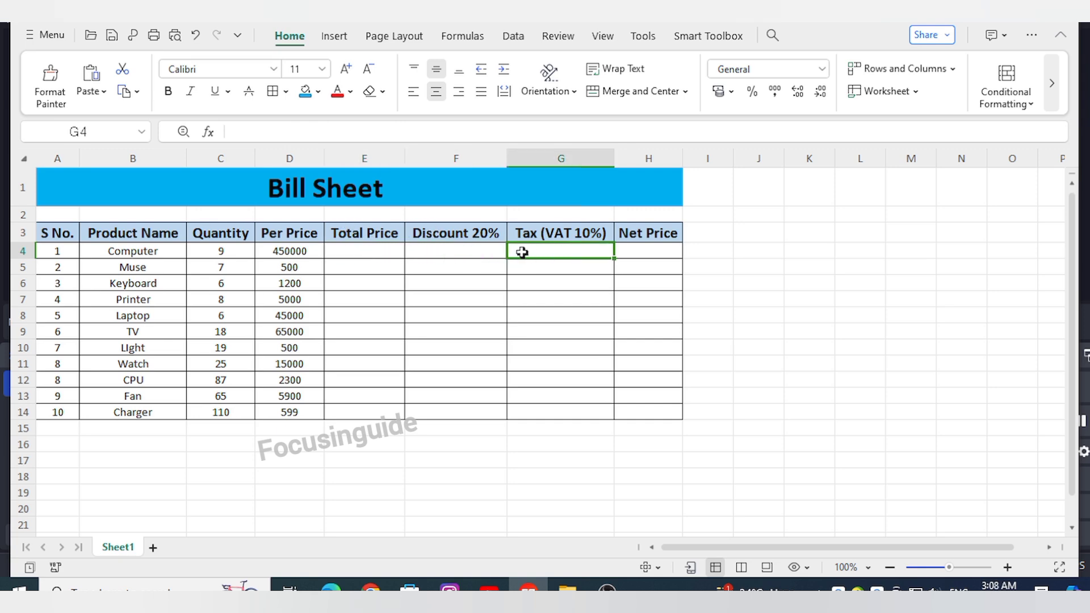
left_click(629, 249)
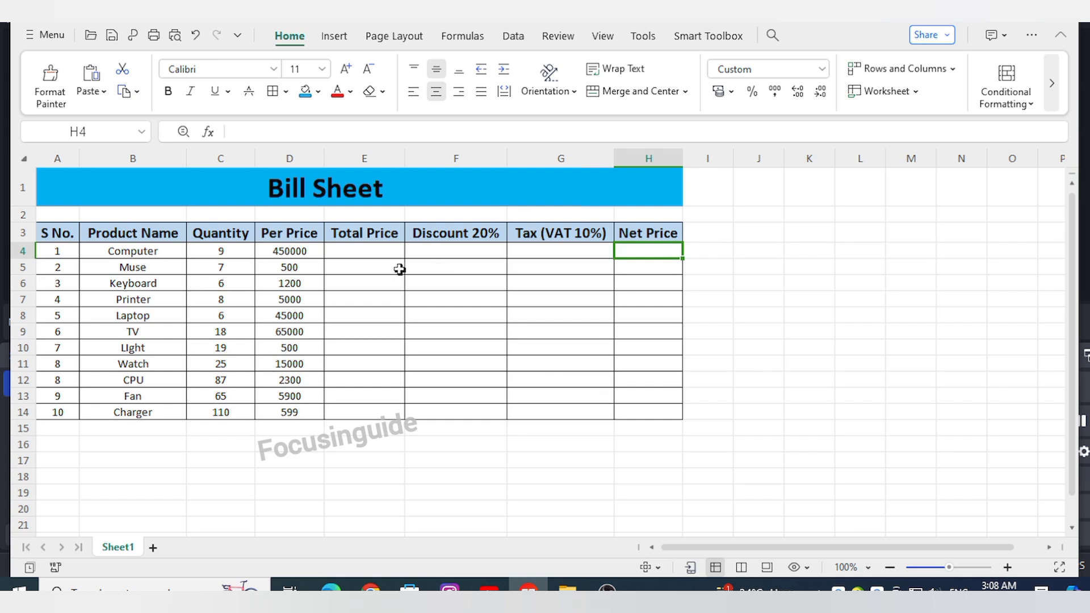
- Enter =C4*D4 in E4 and fill it down to E14
left_click(363, 253)
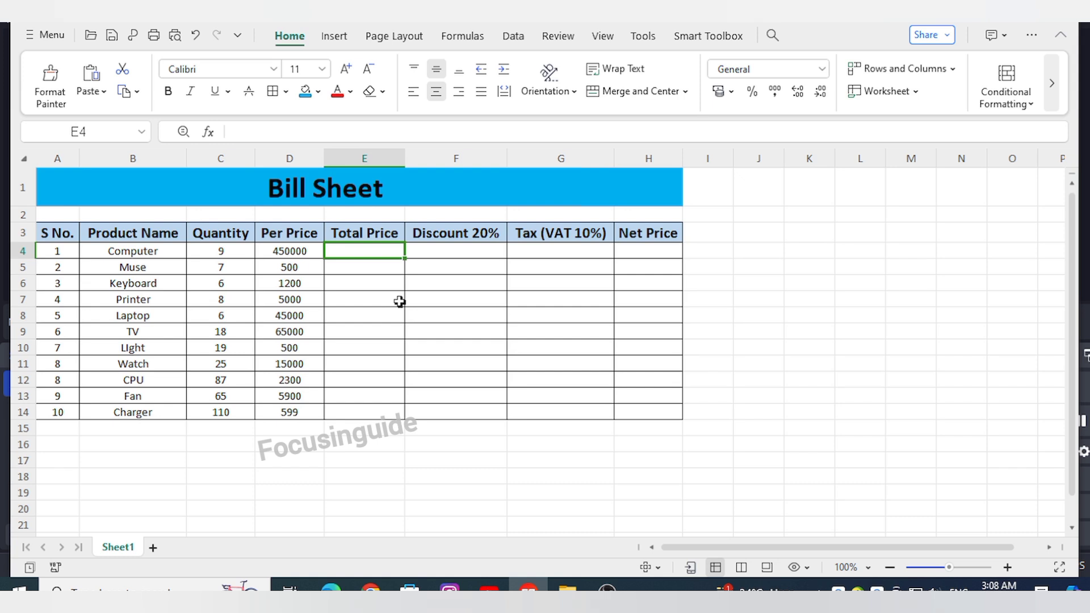
type("=")
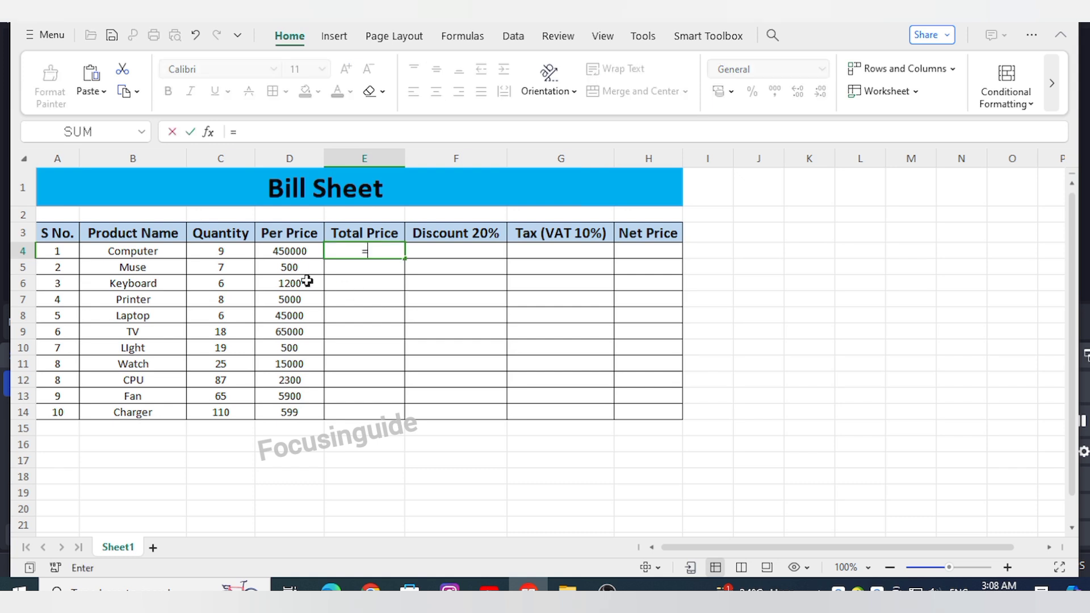
left_click(221, 251)
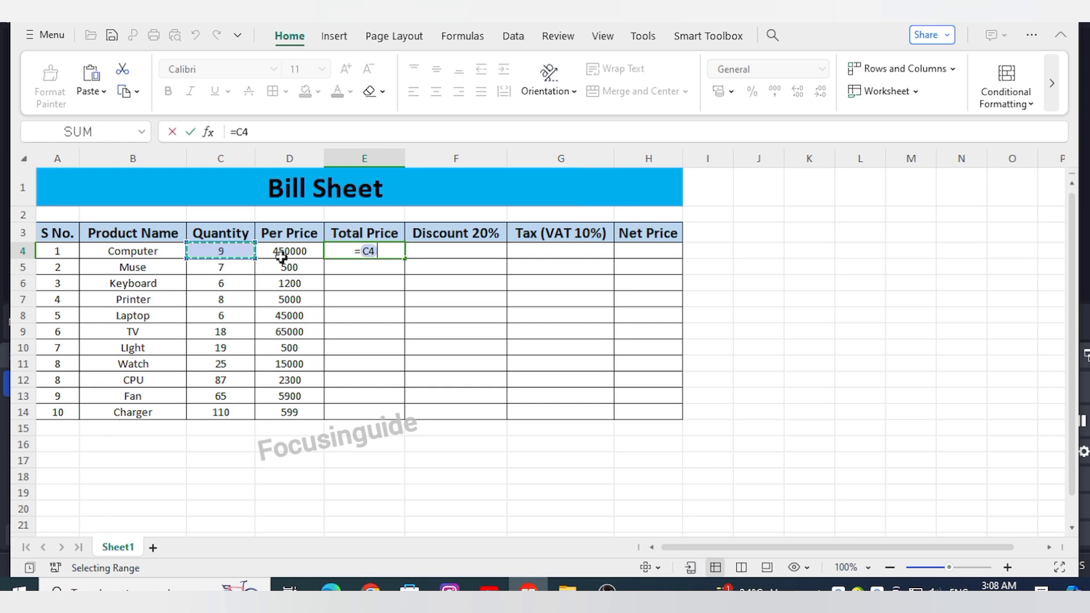
type("*")
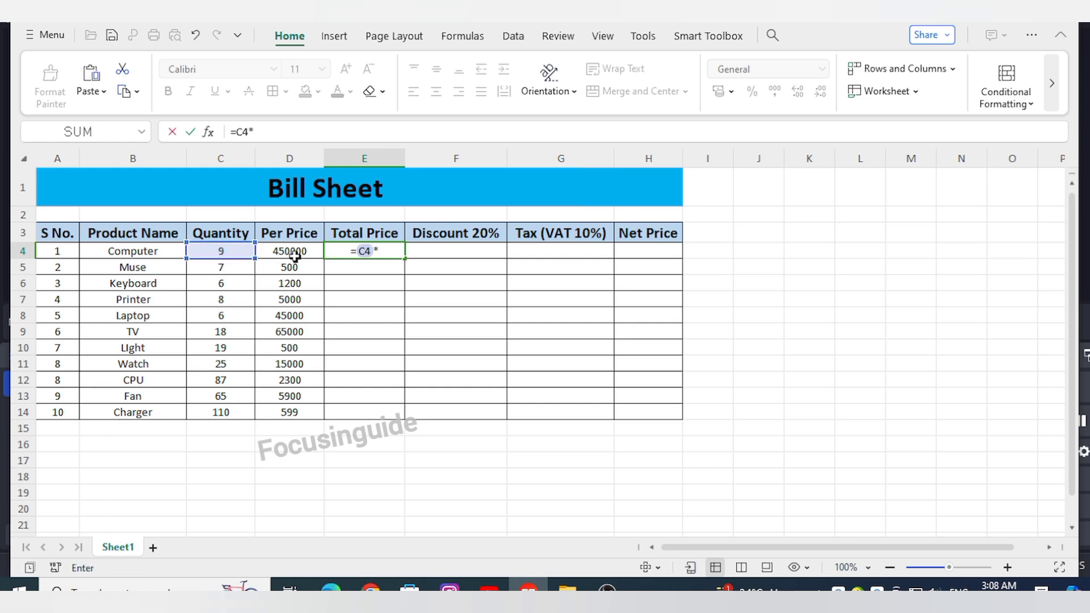
left_click(293, 253)
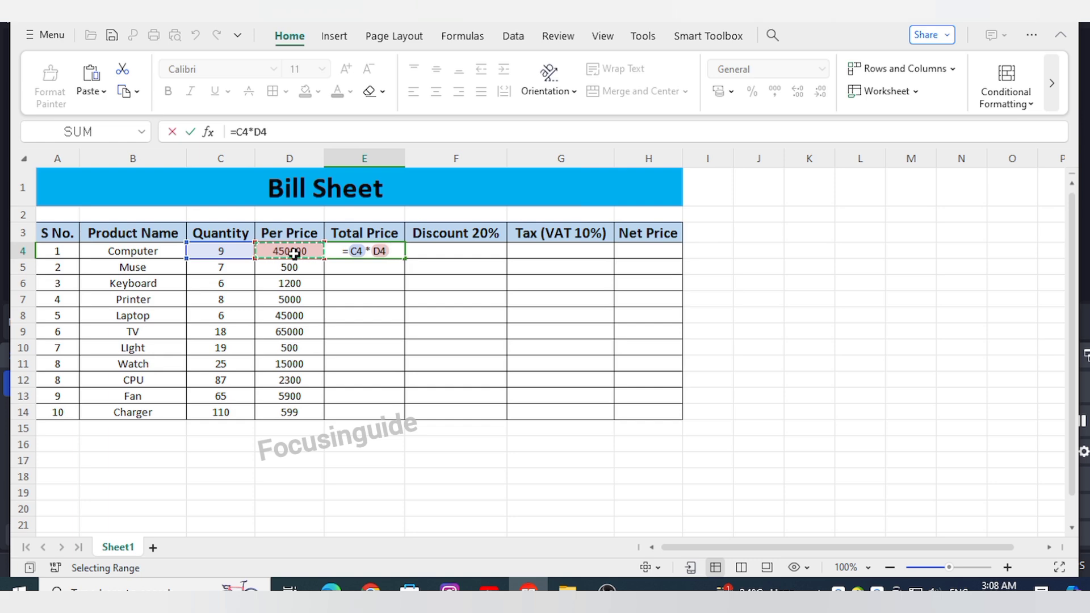
key("Return")
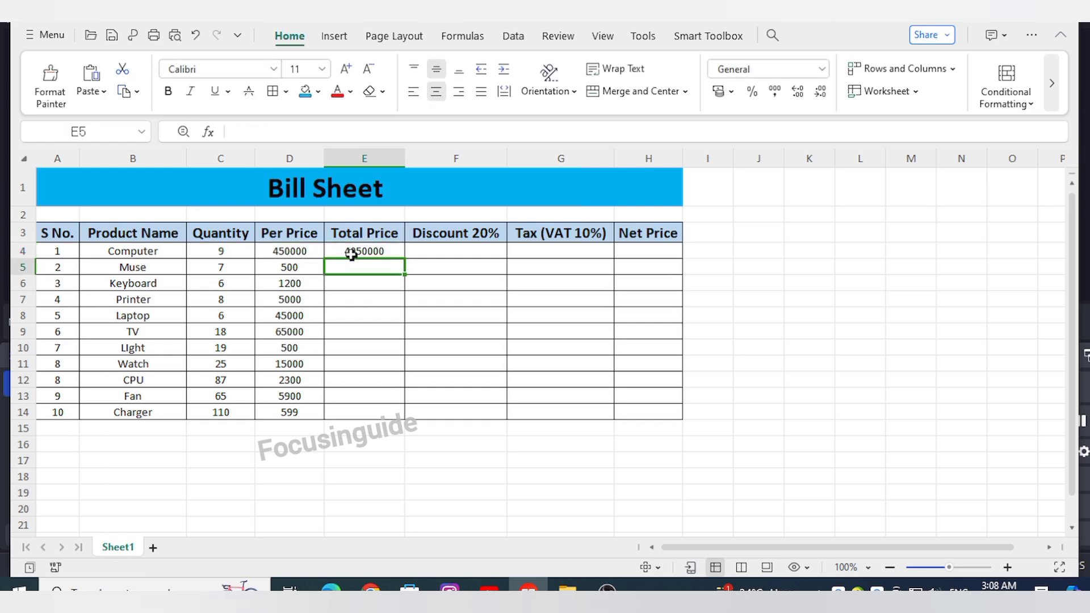
left_click(352, 252)
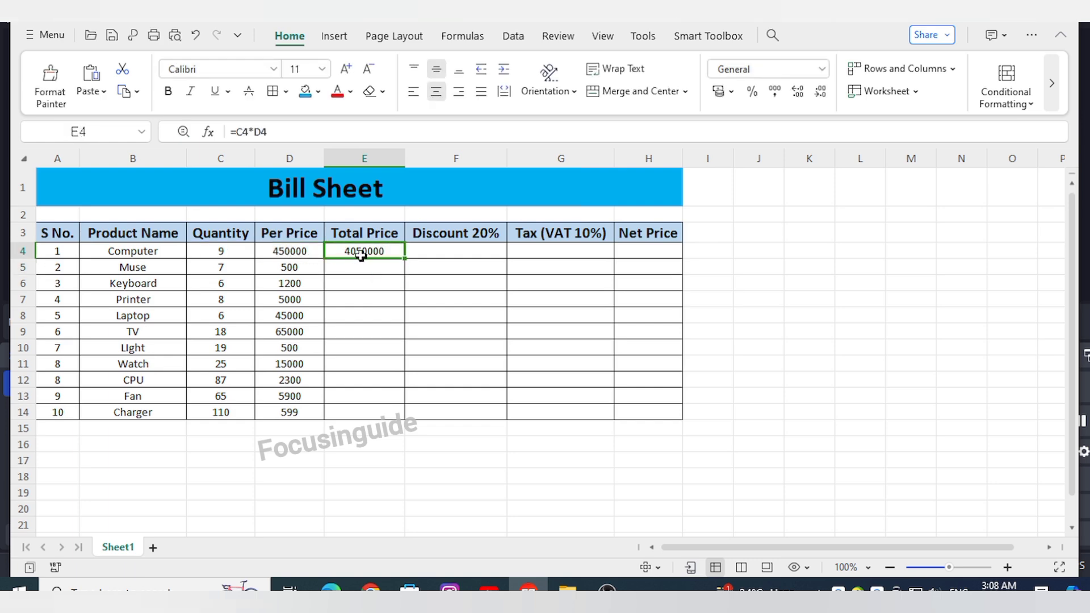
double_click(405, 259)
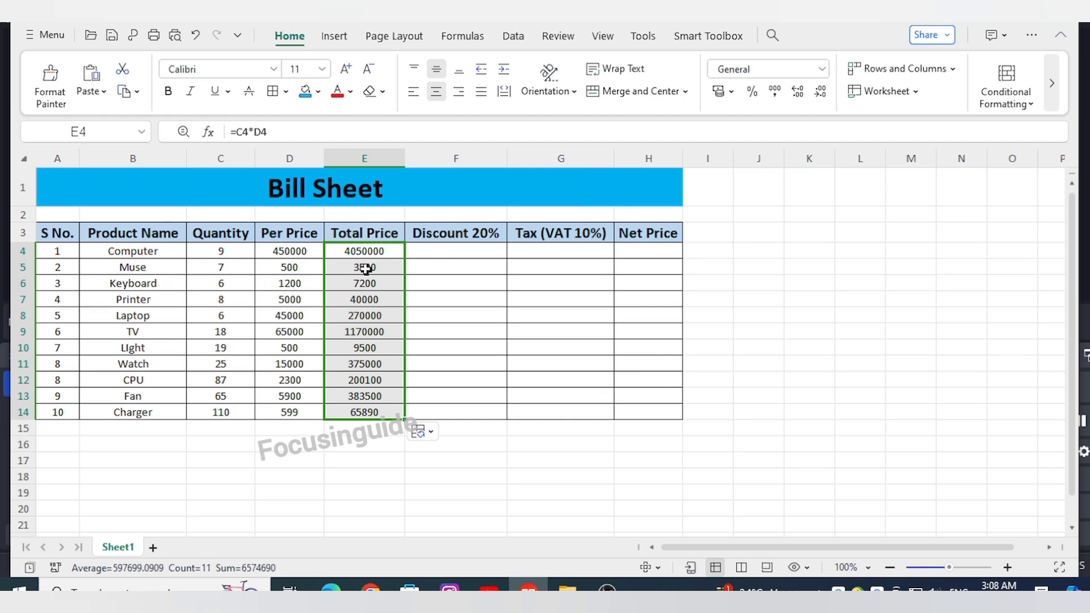
left_click(421, 252)
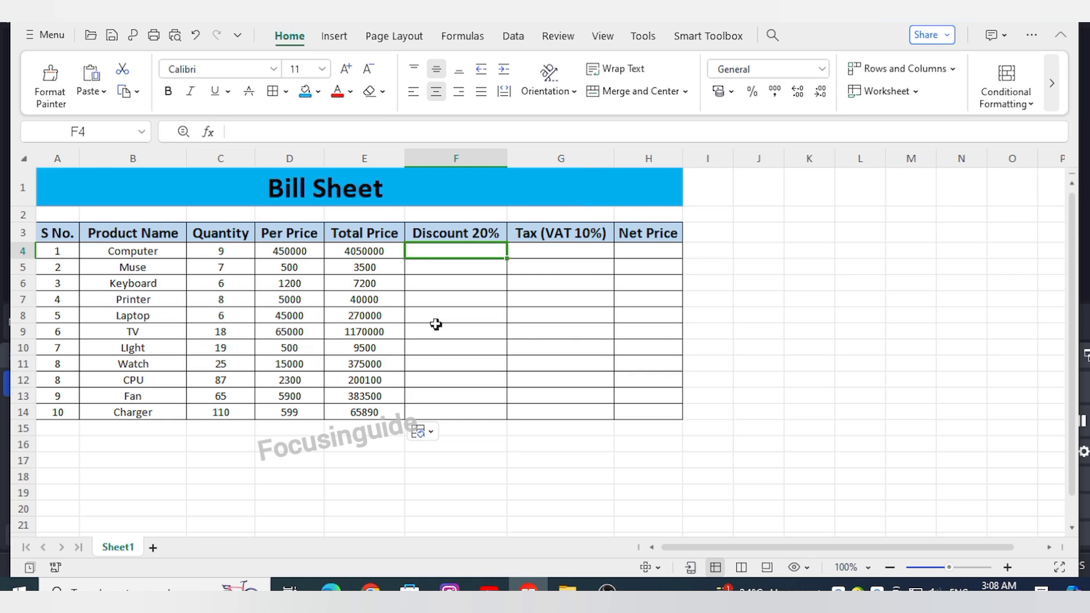
- Enter =E4*20% in F4 and copy it down through F14
type("=")
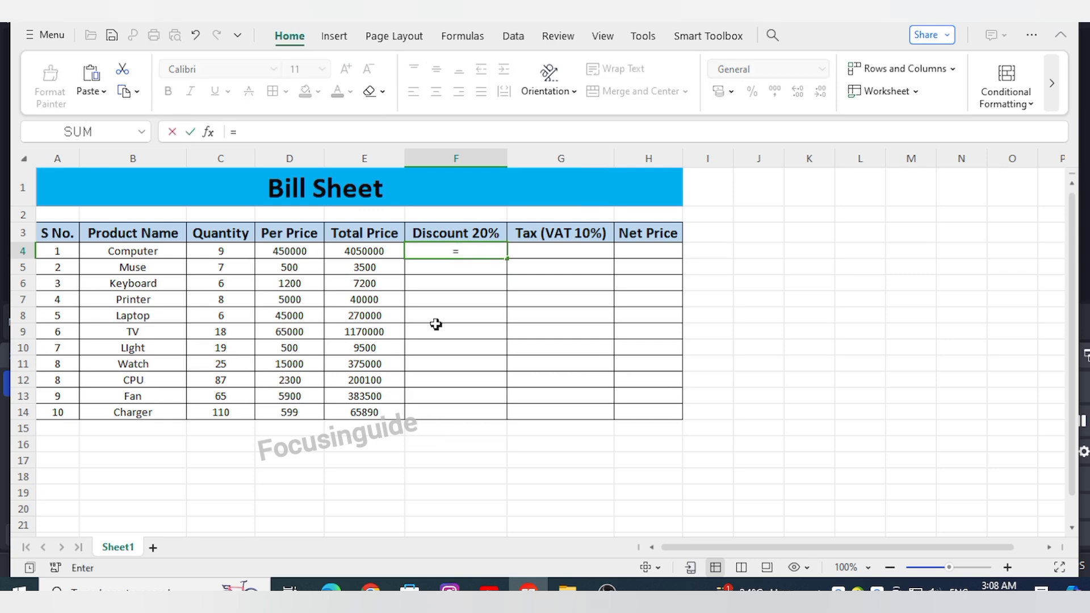
left_click(363, 251)
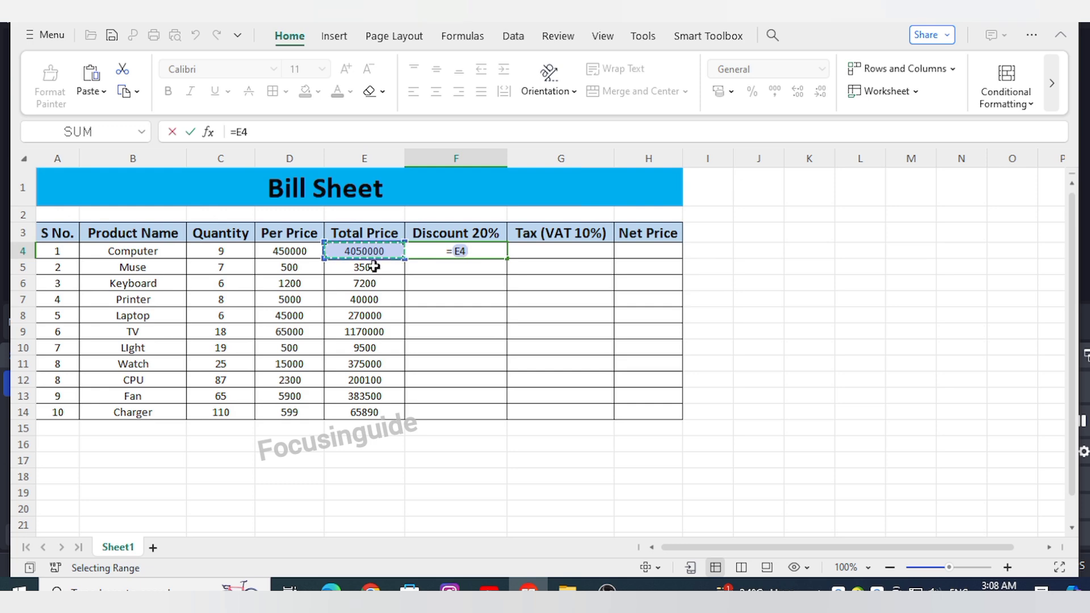
type("*")
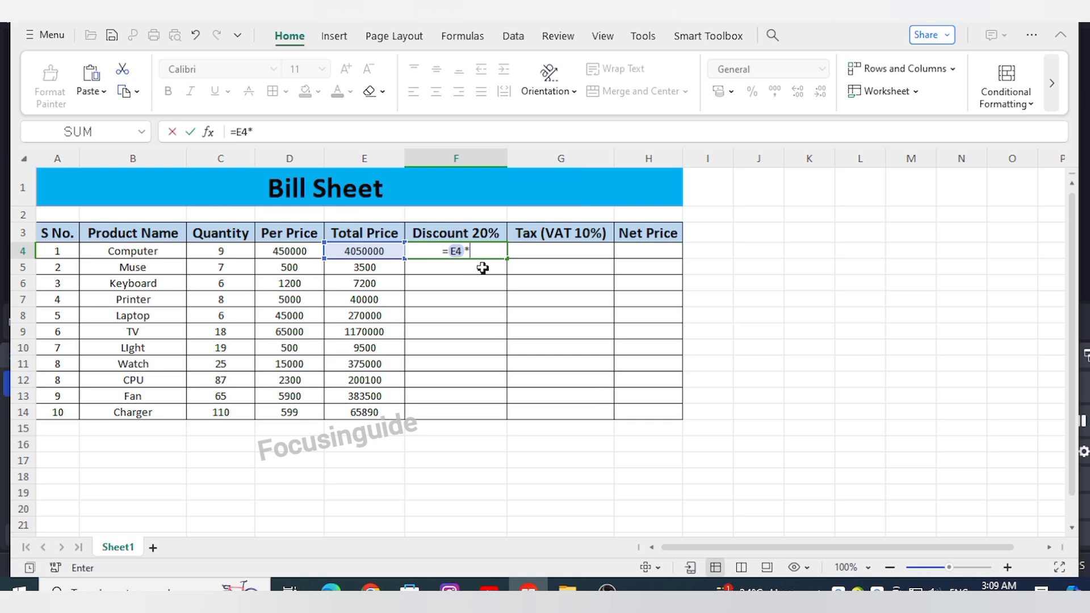
type("20")
type("%")
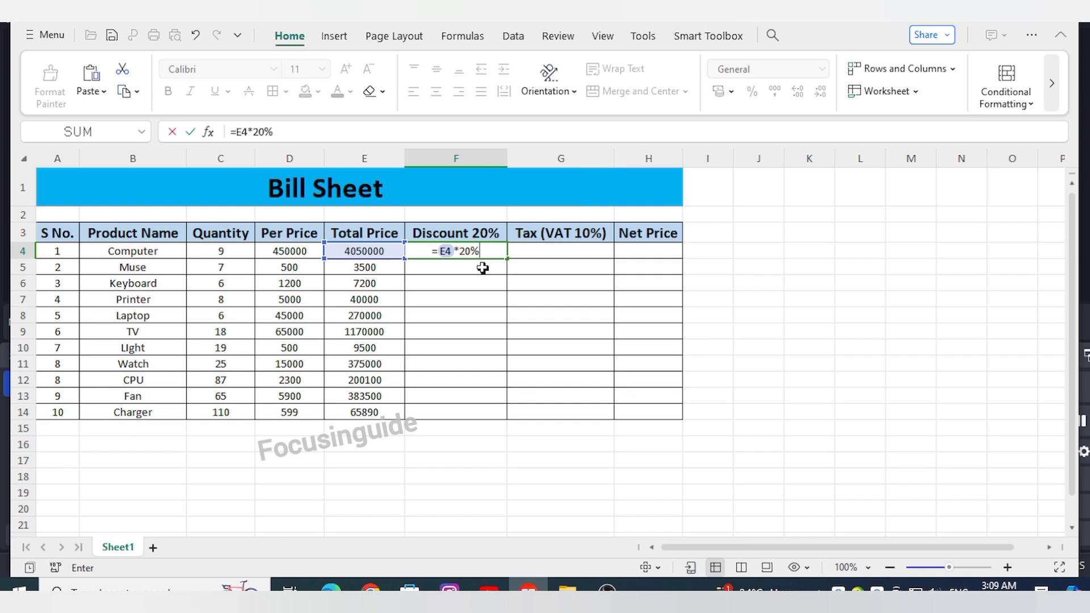
key("Return")
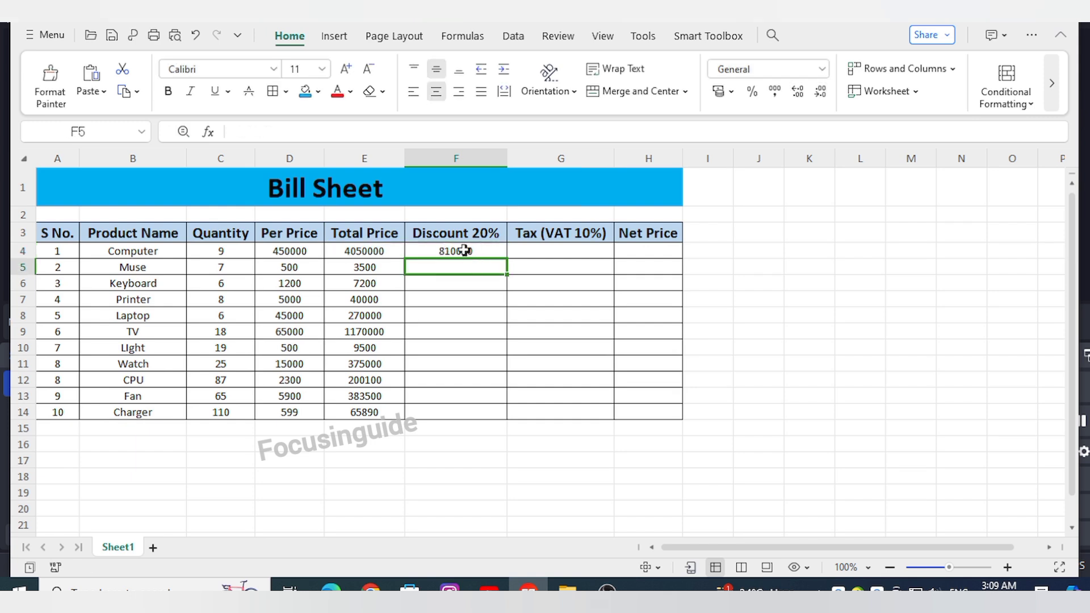
left_click(464, 250)
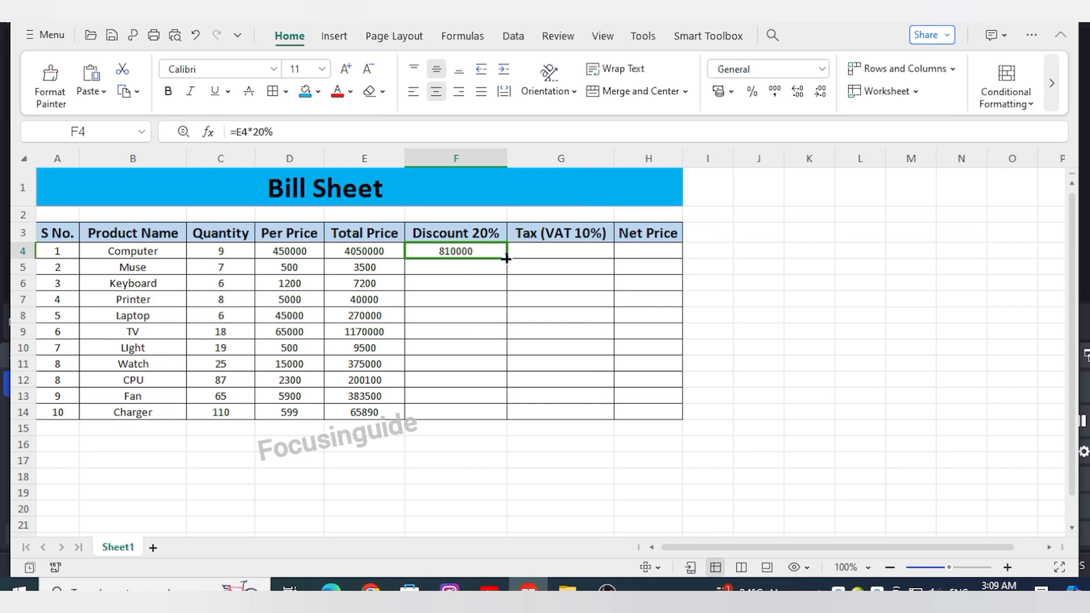
double_click(506, 259)
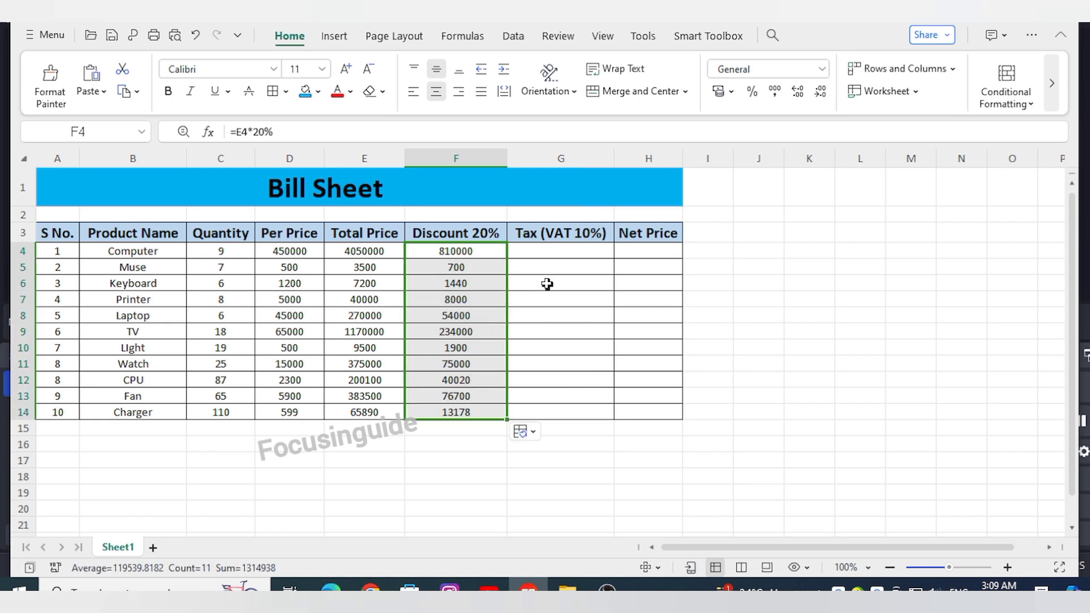
- Enter =E4*10% in G4 and copy it down through G14
left_click(541, 254)
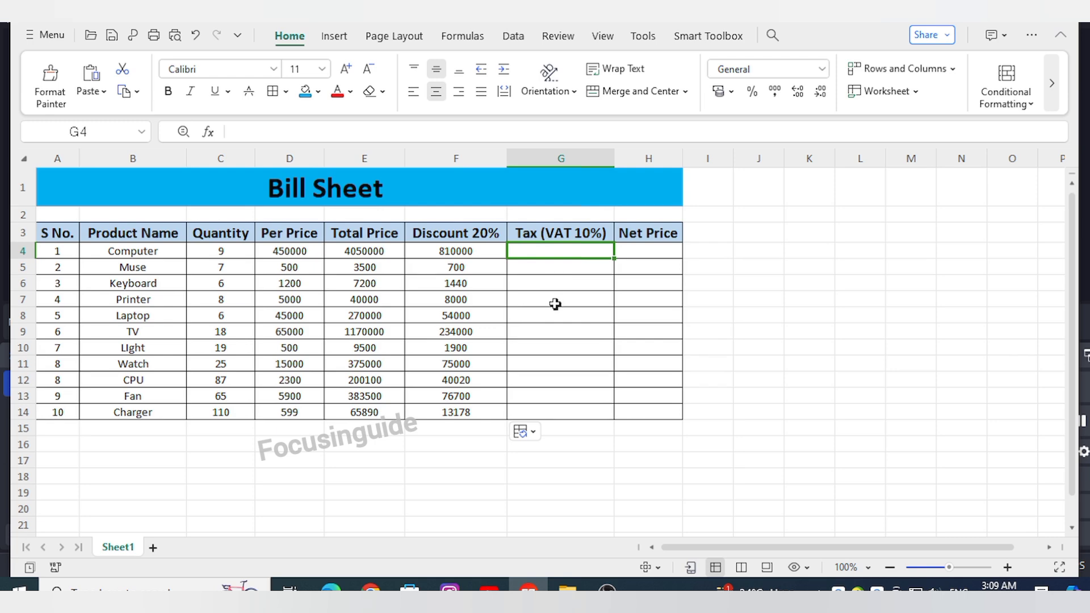
type("=")
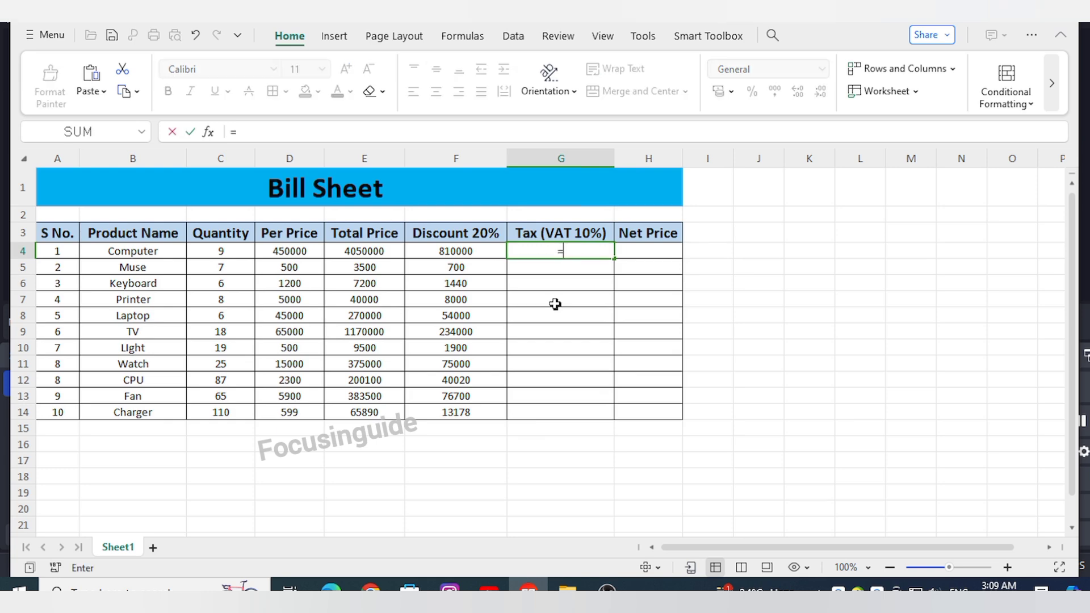
left_click(377, 250)
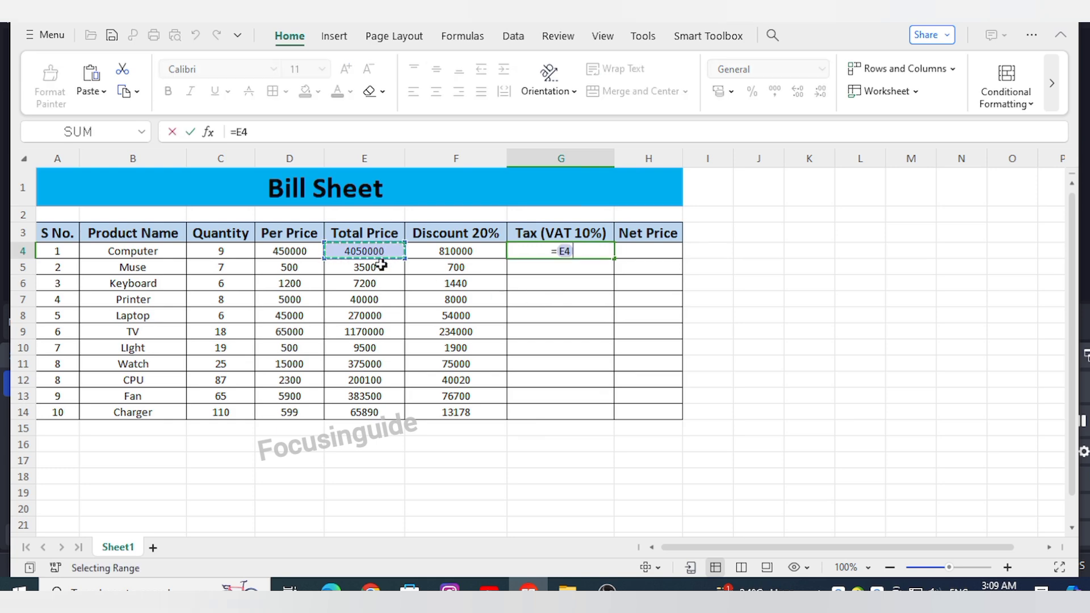
type("*")
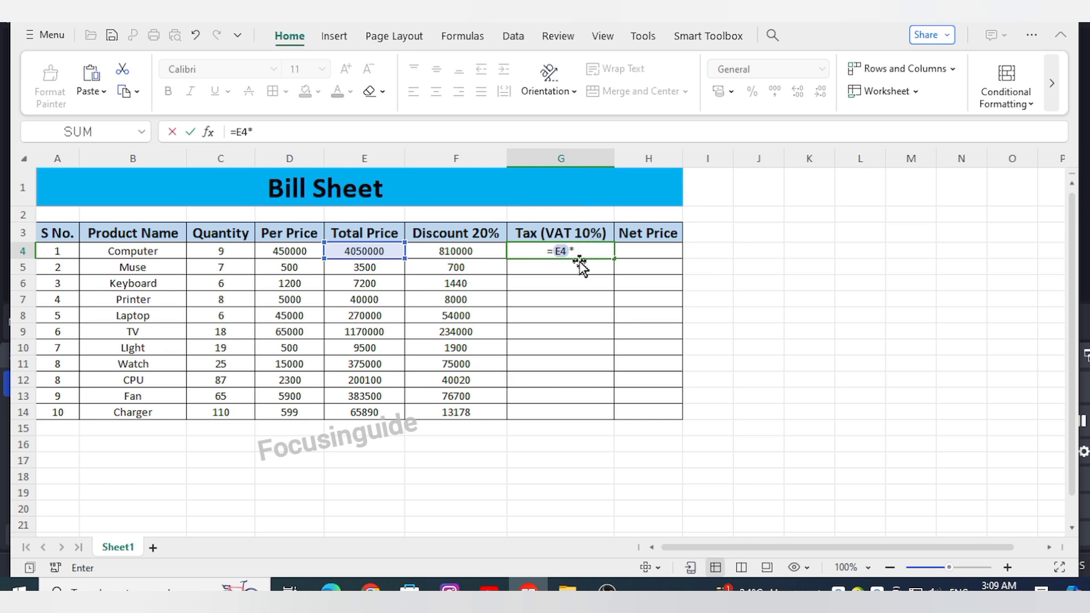
type("10")
type("%")
key("Return")
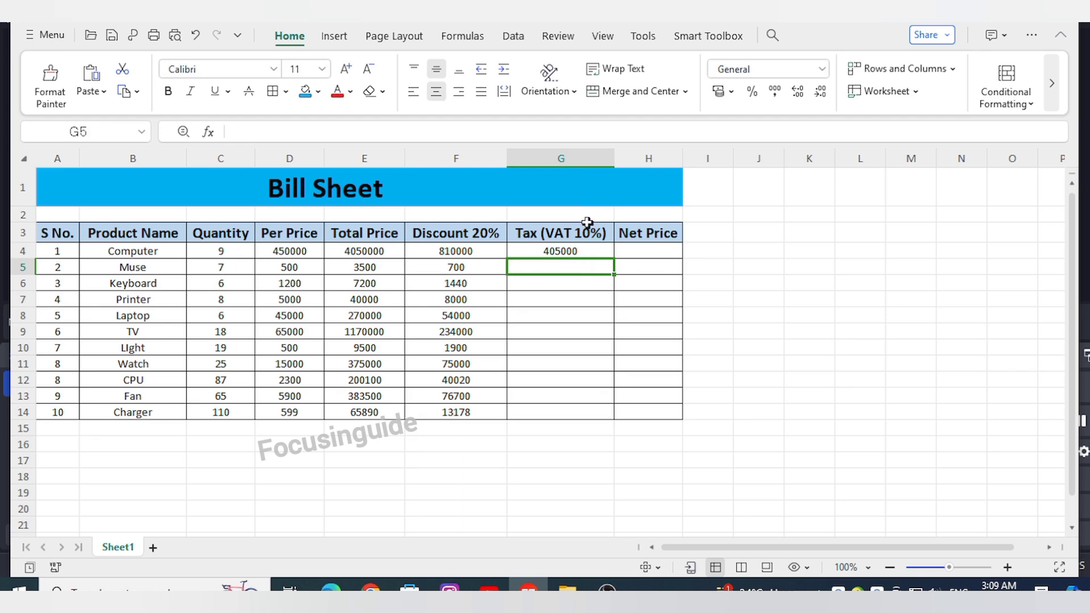
left_click(528, 251)
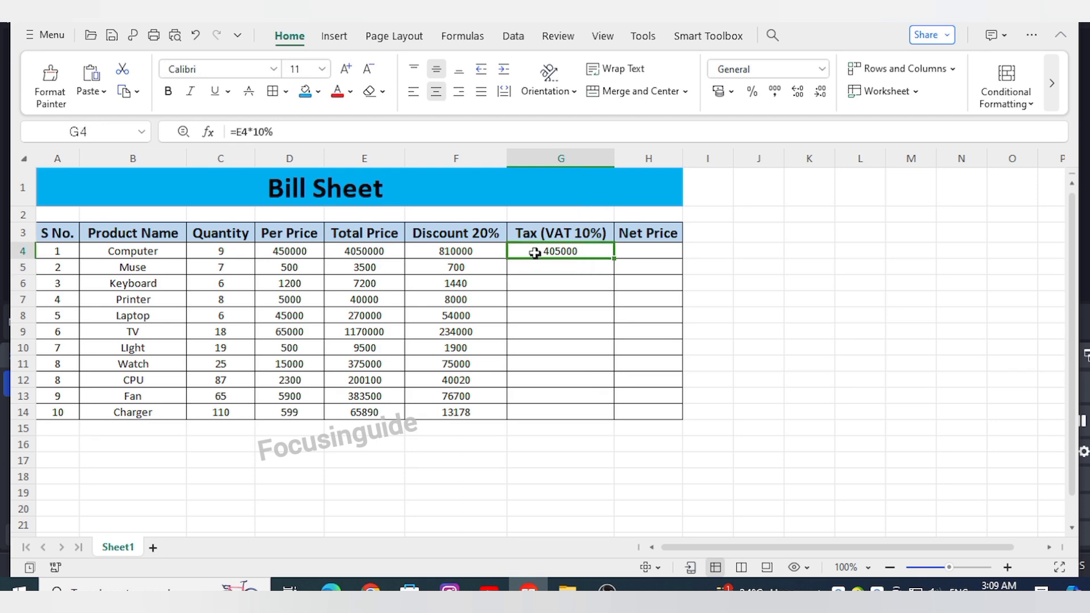
double_click(614, 259)
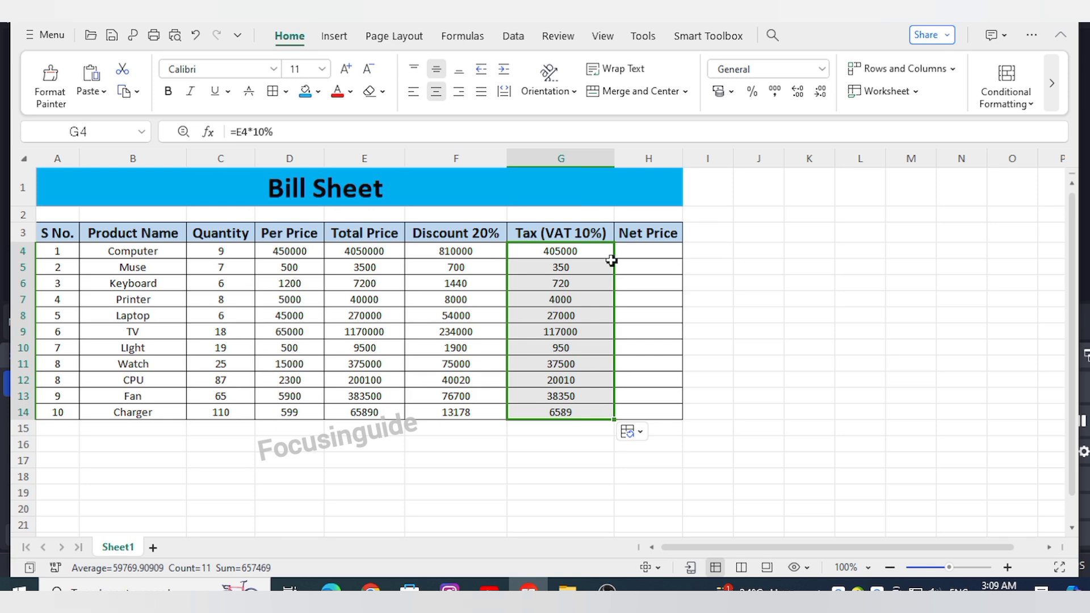
- Enter the net price formula =E4-F4+G4 in H4
left_click(631, 257)
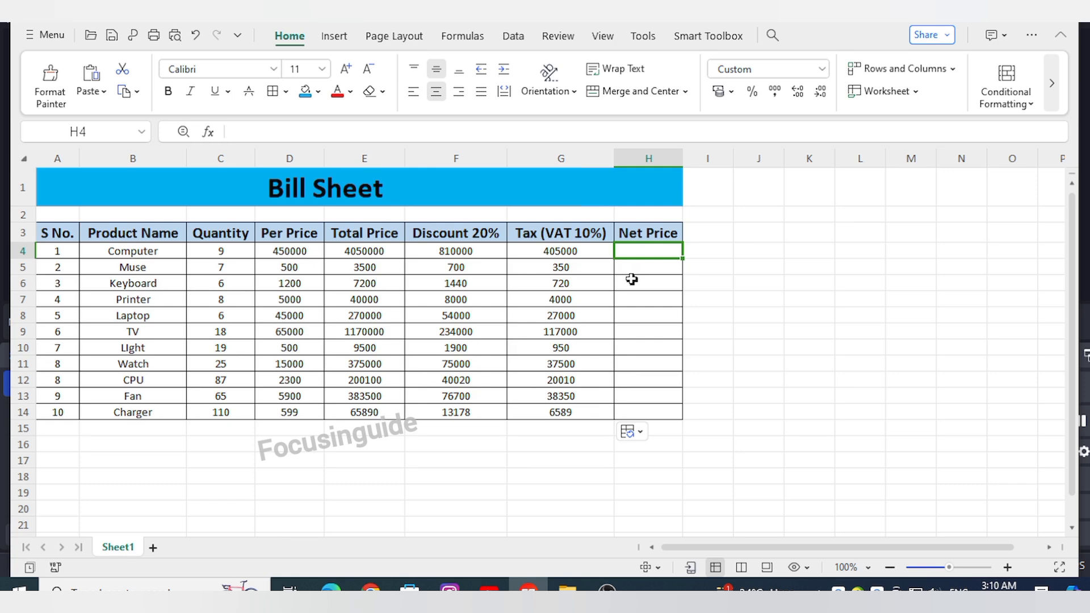
type("=")
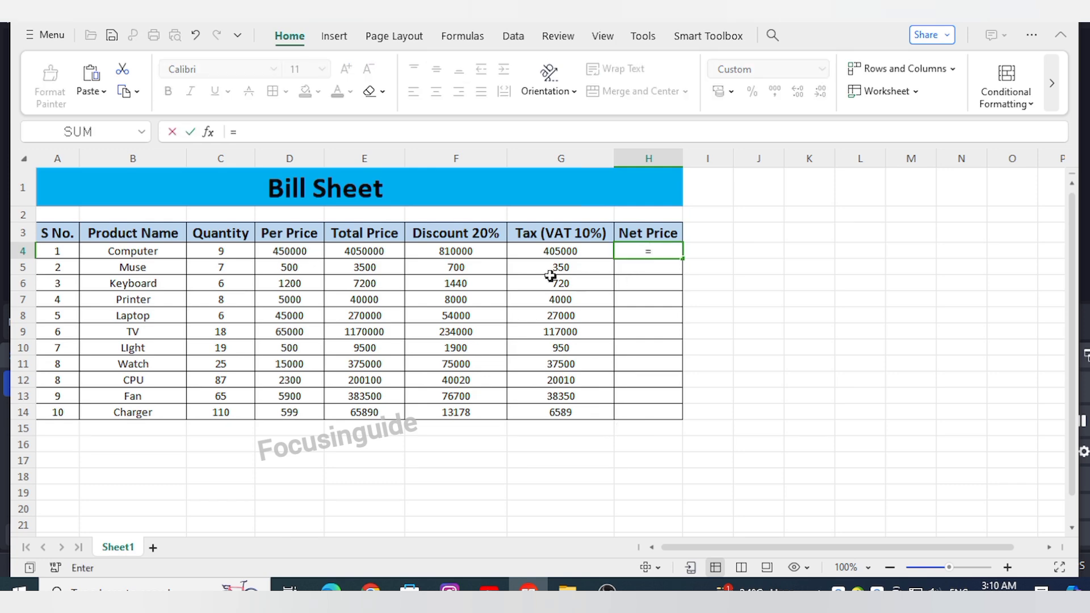
left_click(362, 255)
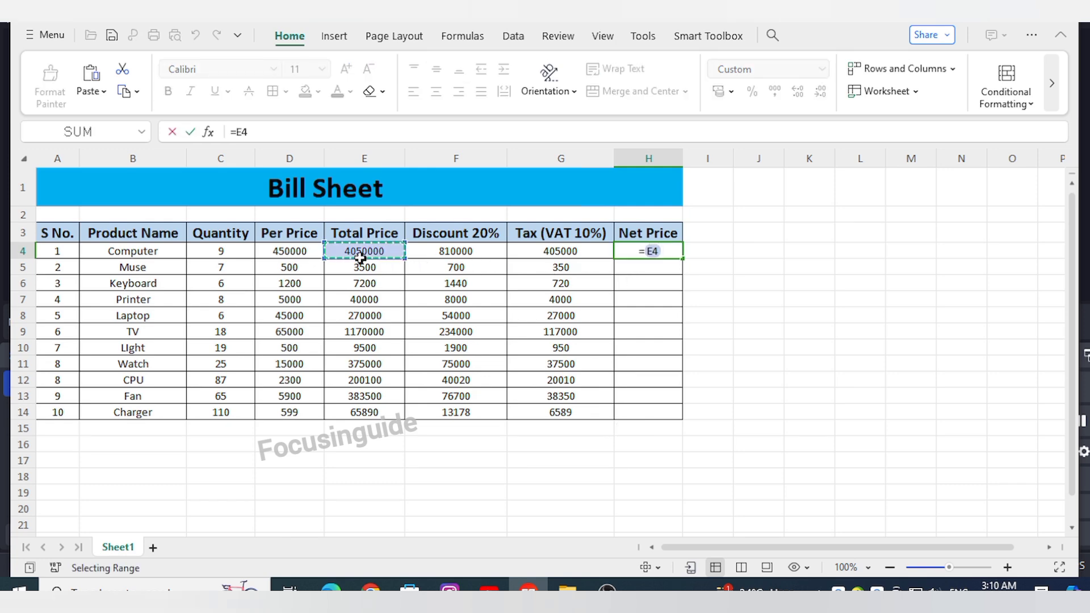
type("-")
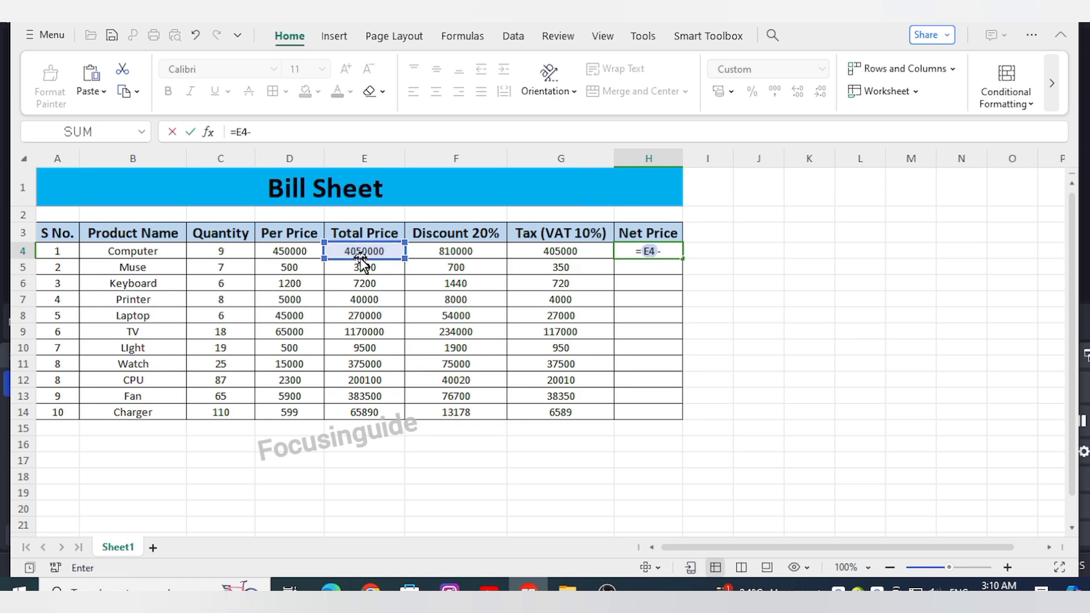
left_click(434, 252)
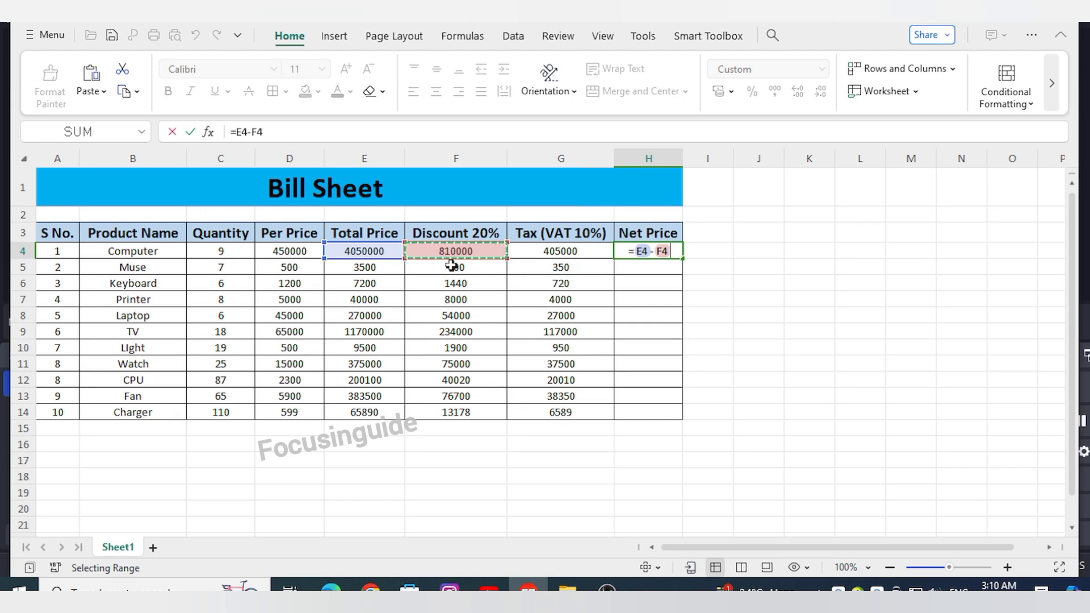
type("+")
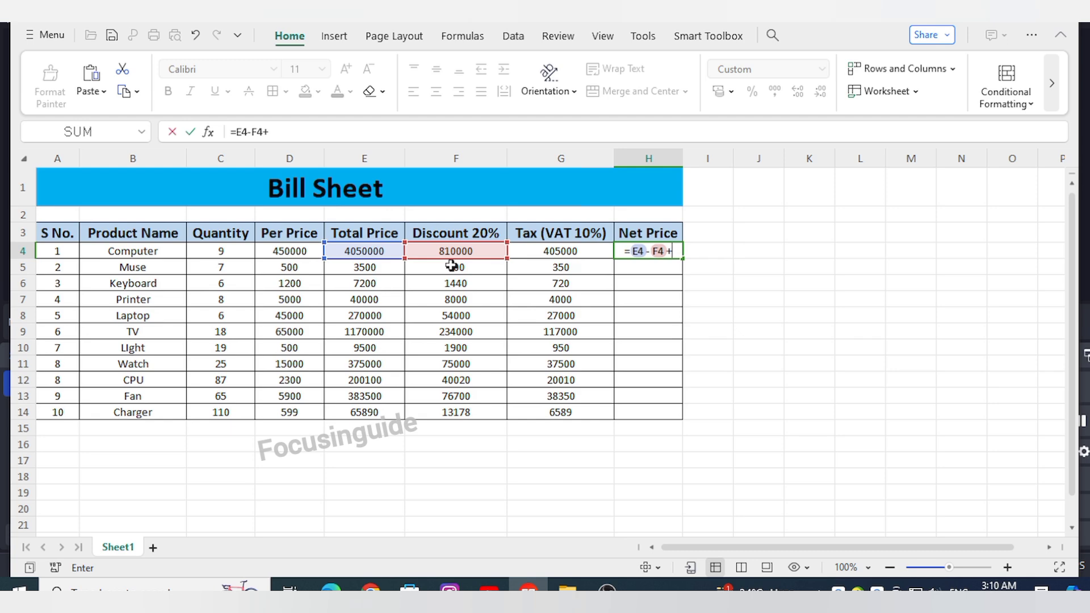
left_click(560, 251)
key("Return")
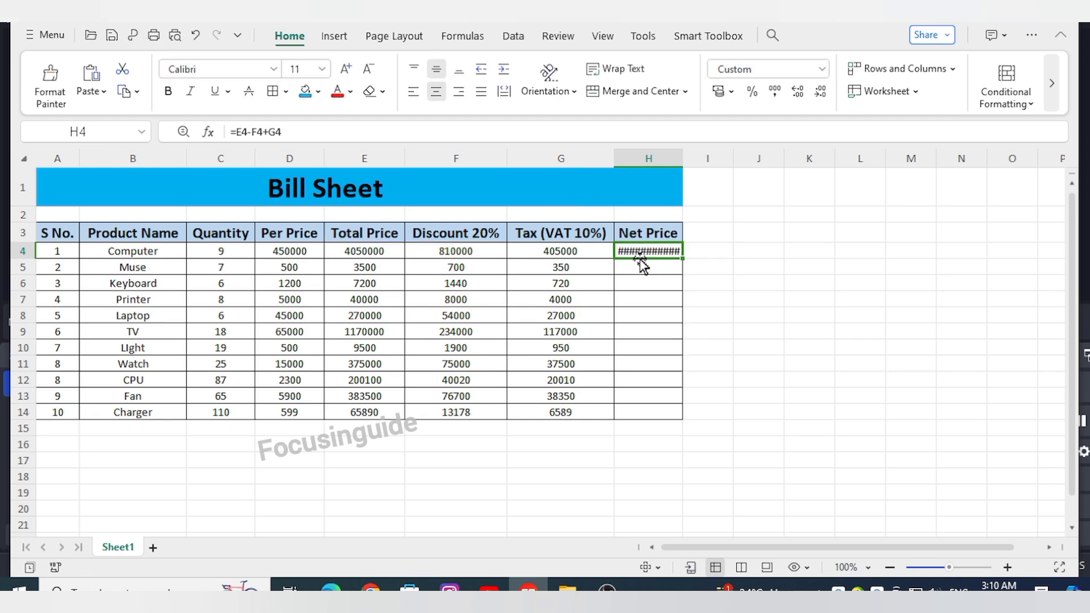
- Autofit column H and fill the net price formula down to H14
double_click(680, 159)
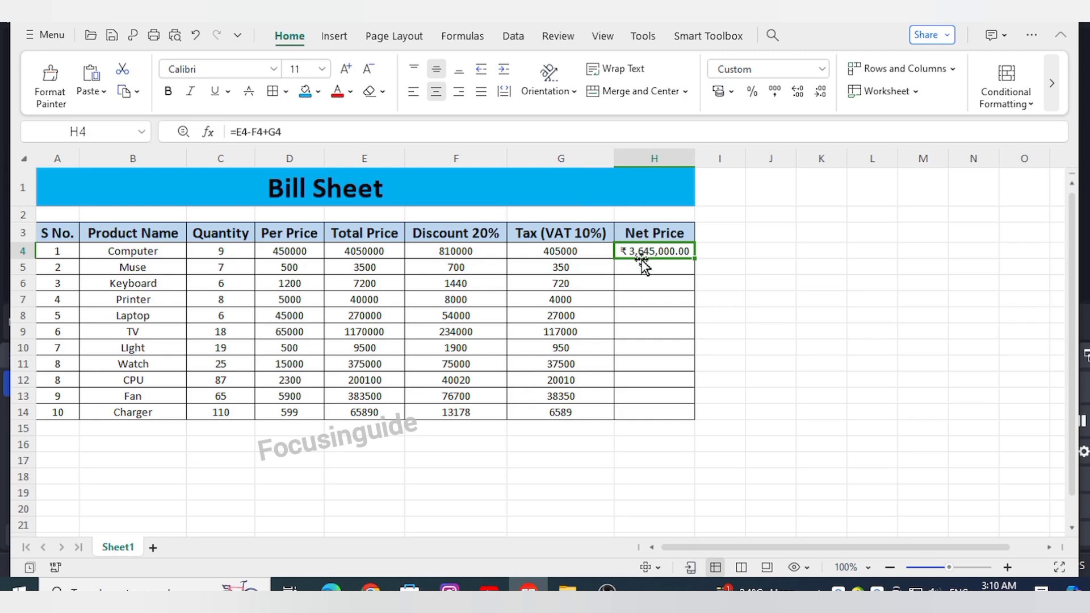
double_click(698, 258)
left_click(718, 299)
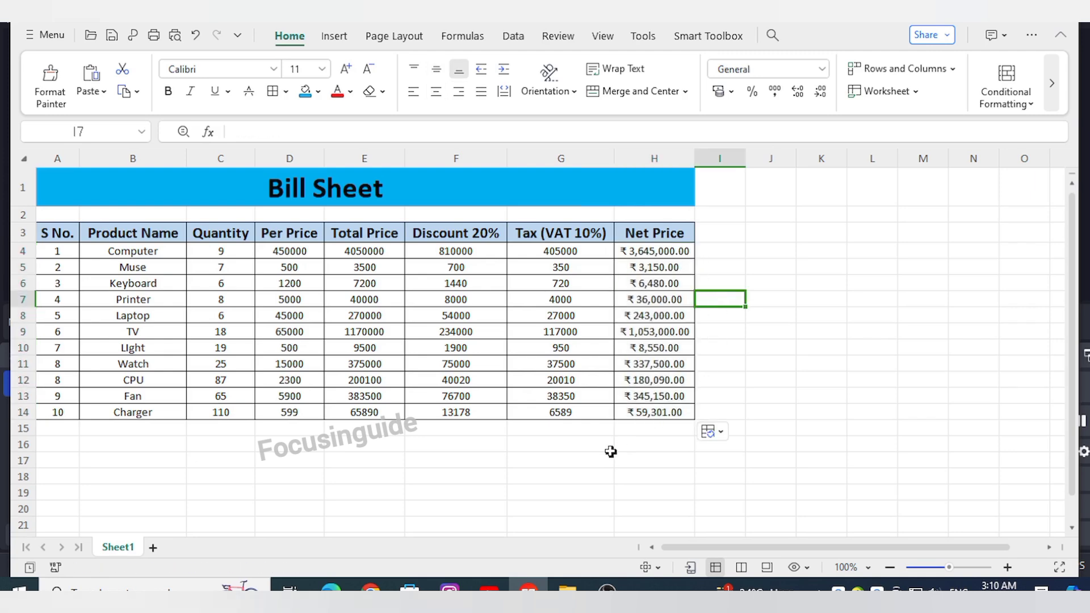
left_click(585, 455)
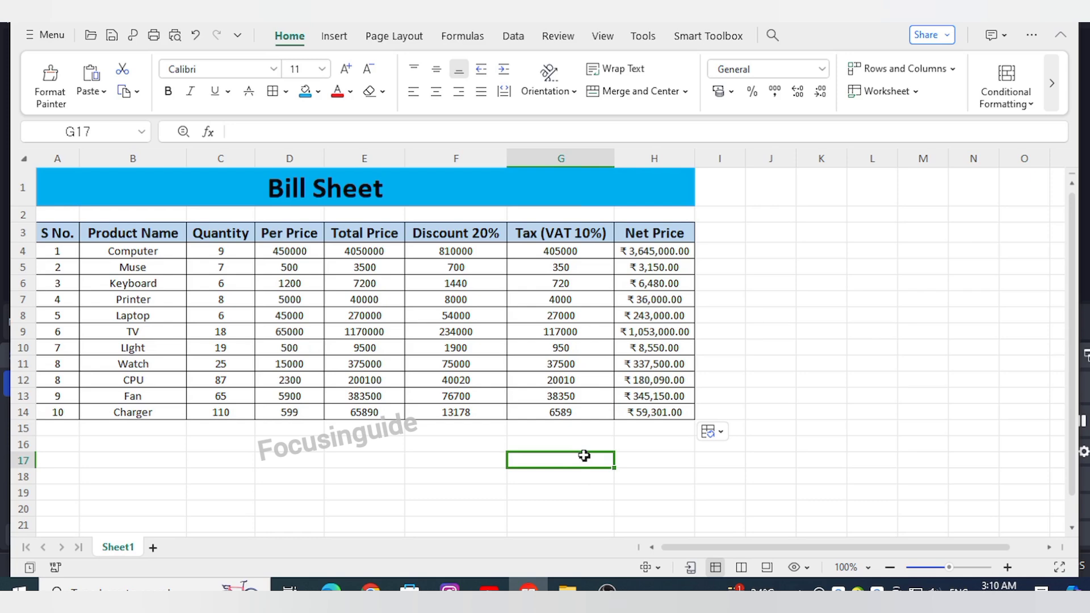
left_click(459, 441)
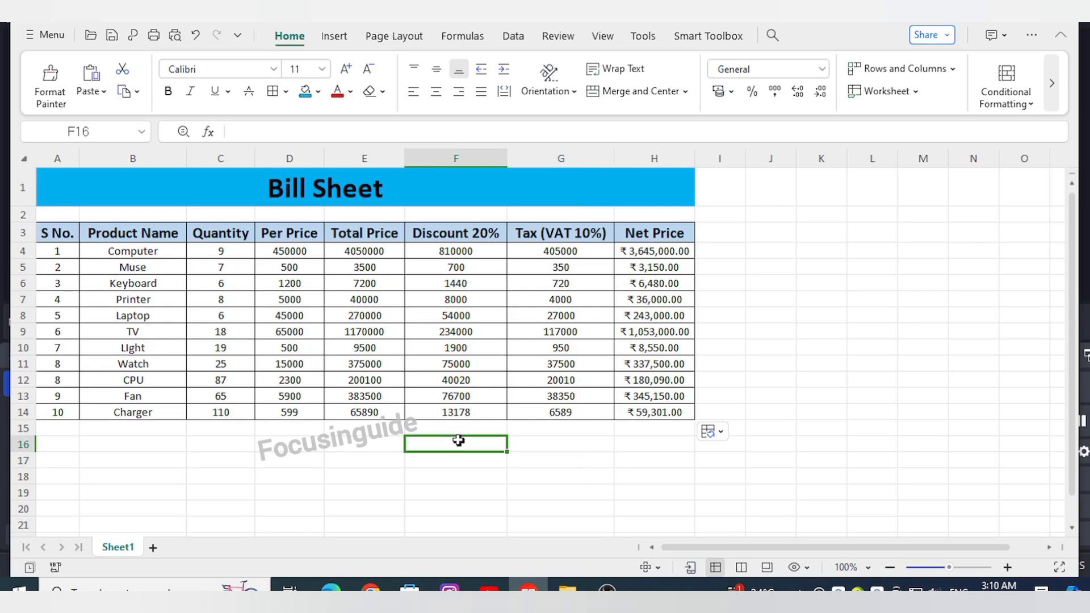